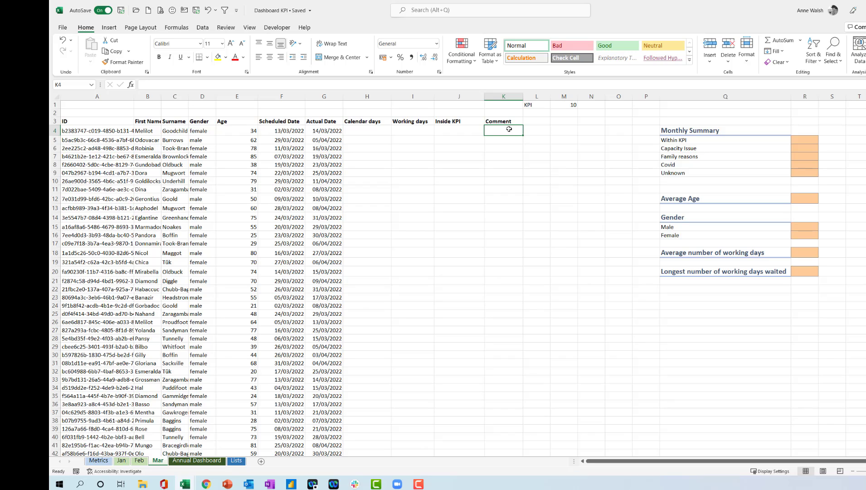
# Step: Look over the Lists sheet and group the Jan, Feb and Mar sheets for simultaneous editing
pyautogui.click(237, 461)
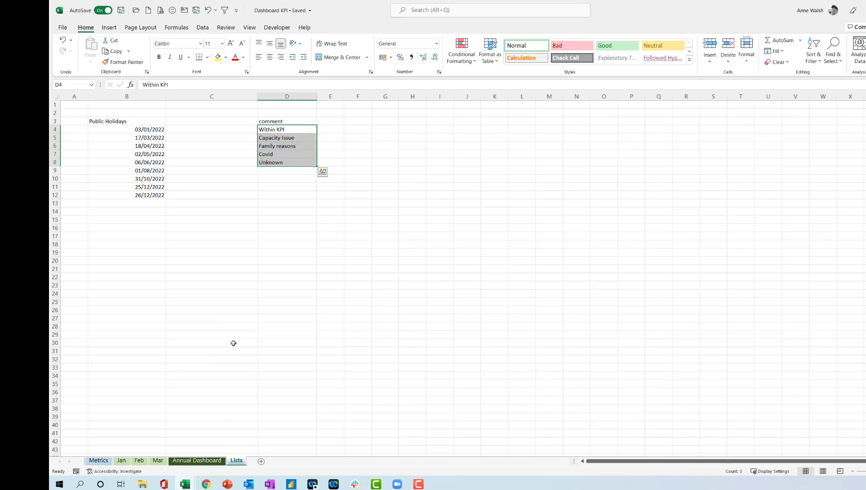
pyautogui.click(121, 461)
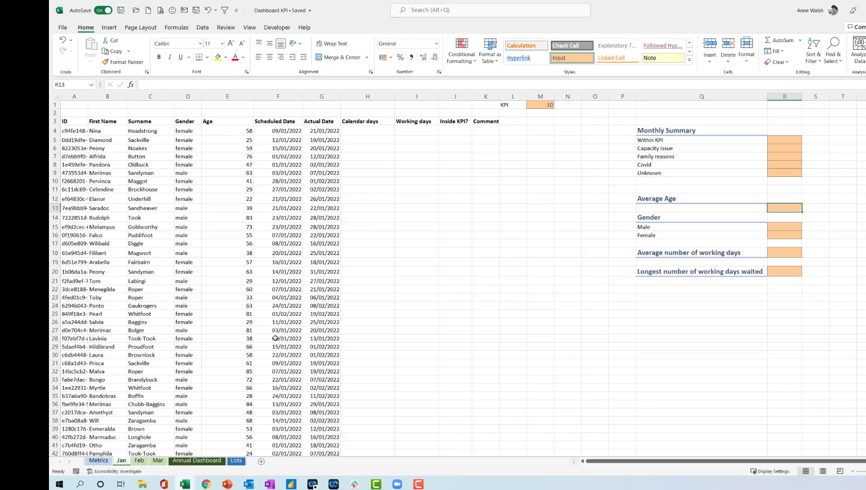
pyautogui.keyDown('shift'); pyautogui.click(159, 461); pyautogui.keyUp('shift')
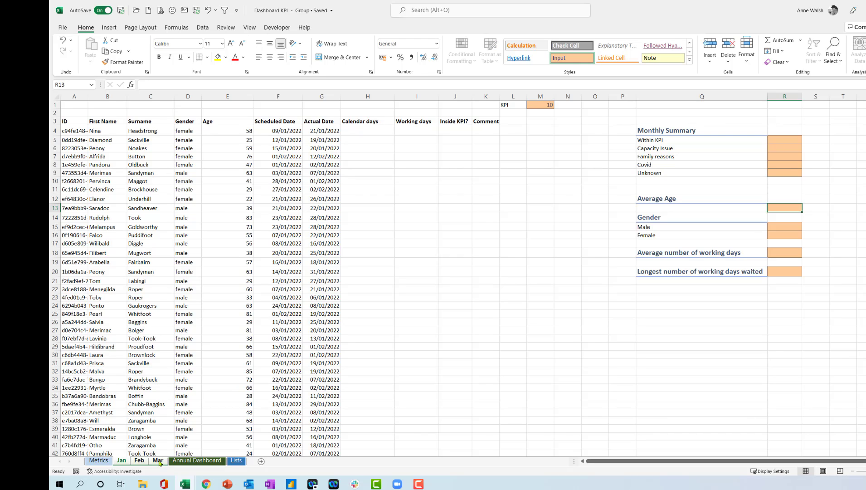
# Step: Calculate the calendar days in H4 with =G4-F4 and fill the formula down the column
pyautogui.click(370, 128)
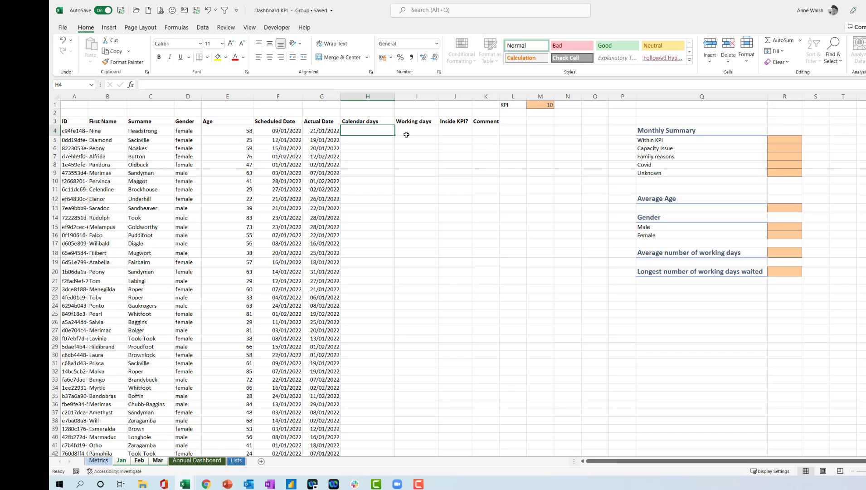
pyautogui.write('=')
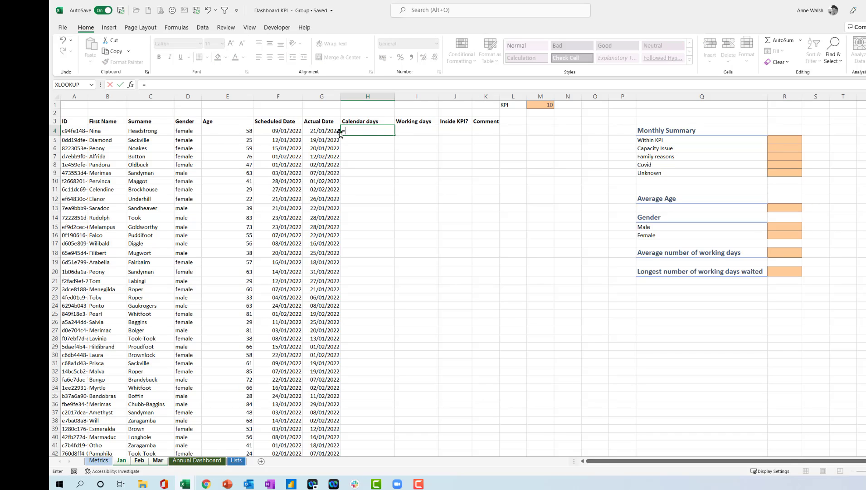
pyautogui.click(332, 131)
pyautogui.write('-')
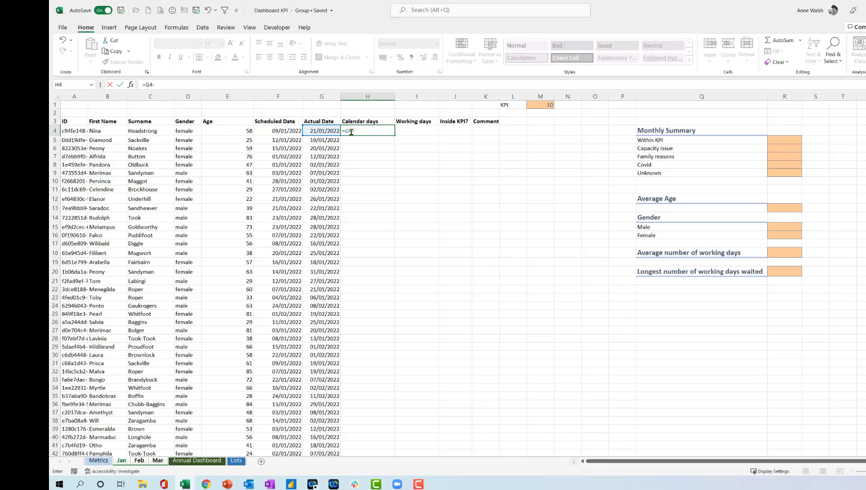
pyautogui.click(285, 130)
pyautogui.press('Return')
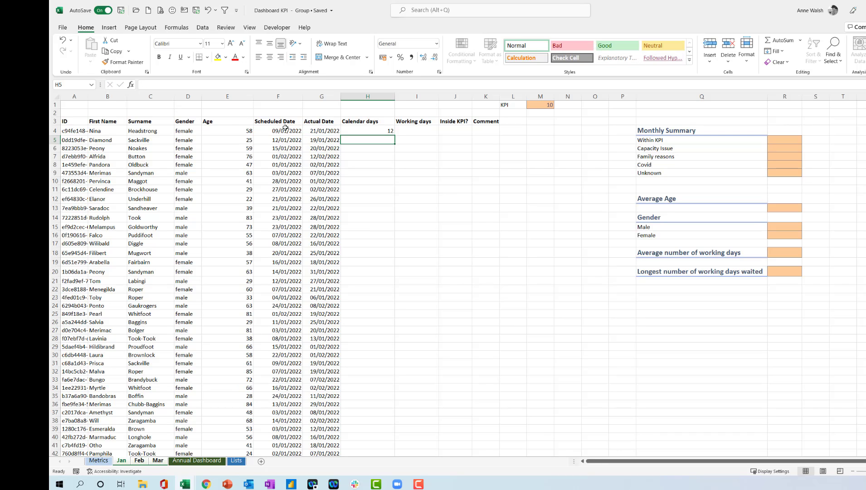
pyautogui.click(355, 129)
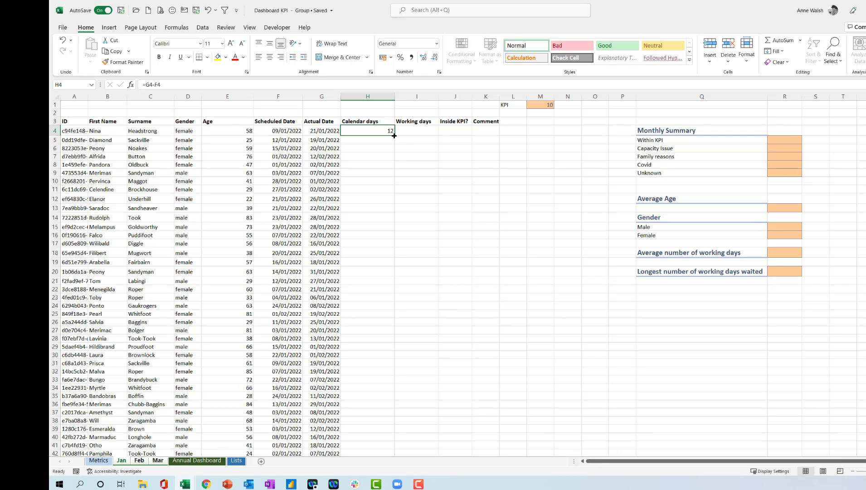
pyautogui.doubleClick(394, 135)
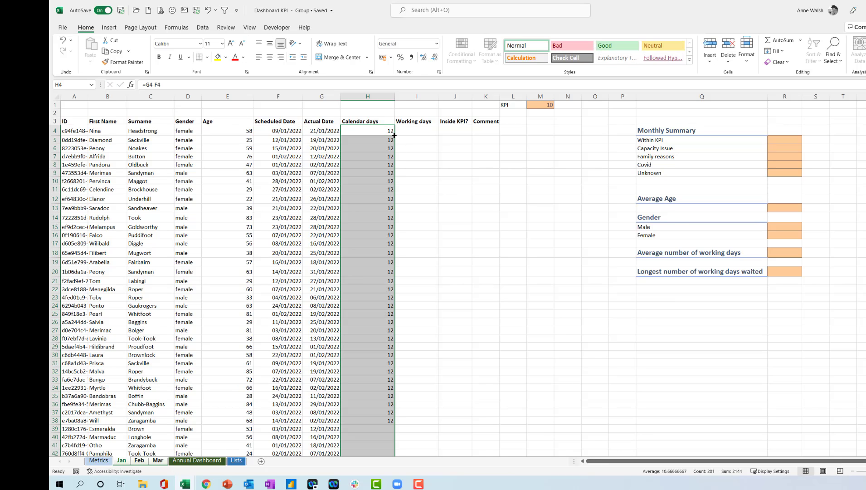
# Step: Insert a NETWORKDAYS function in I4 with F4 as the start date and G4 as the end date
pyautogui.click(428, 131)
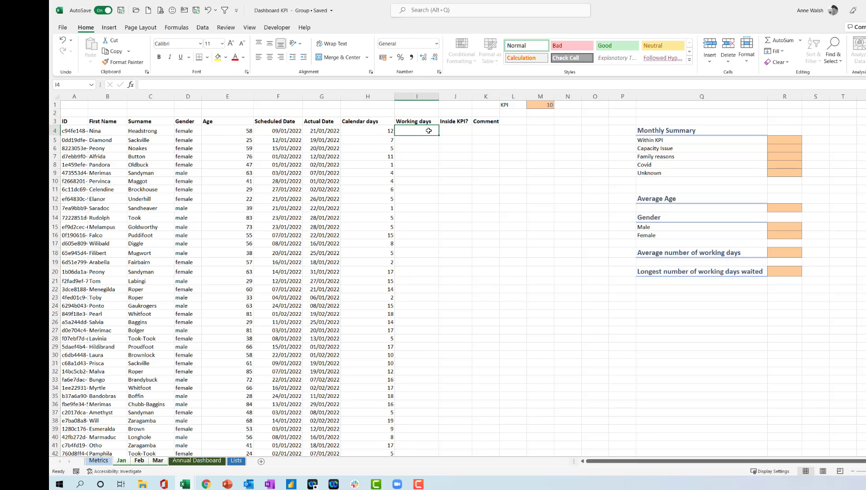
pyautogui.click(202, 28)
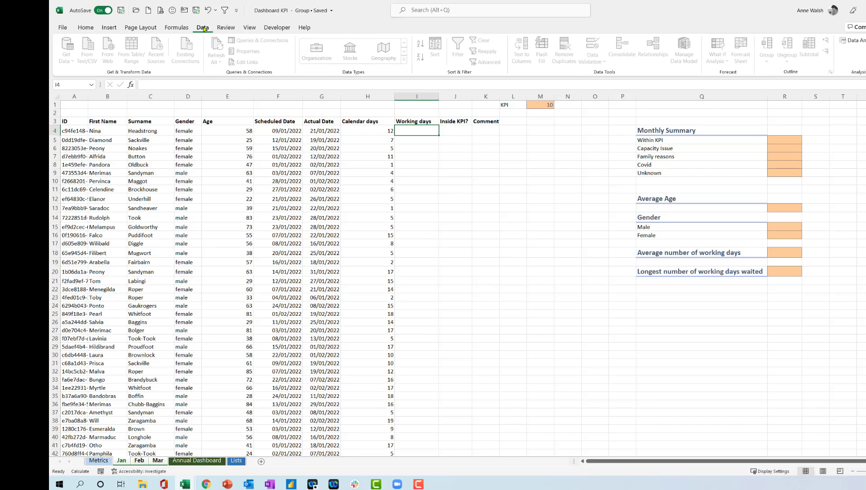
pyautogui.click(176, 28)
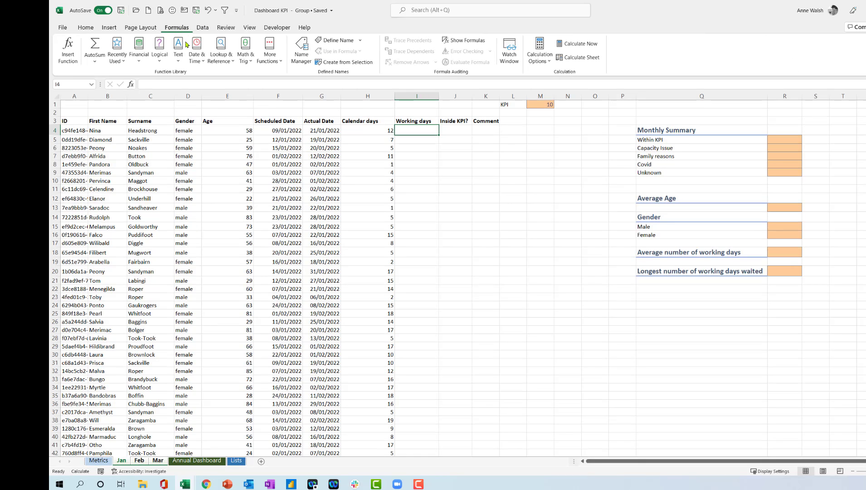
pyautogui.click(196, 52)
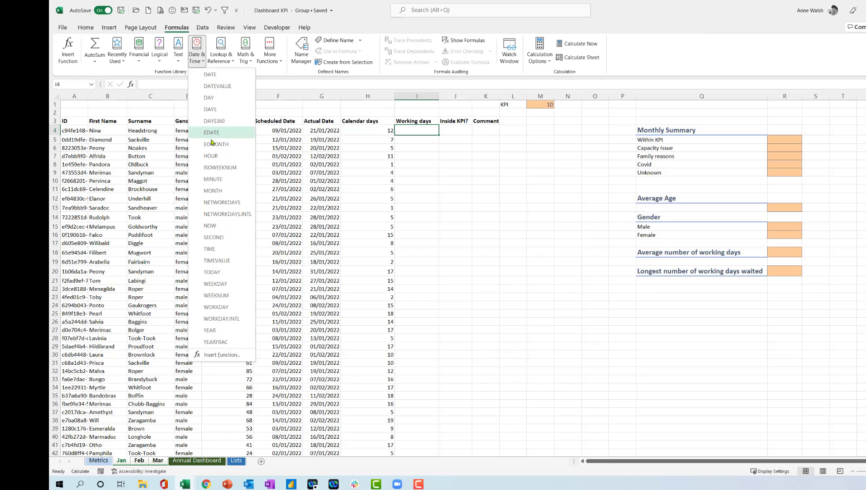
pyautogui.click(222, 203)
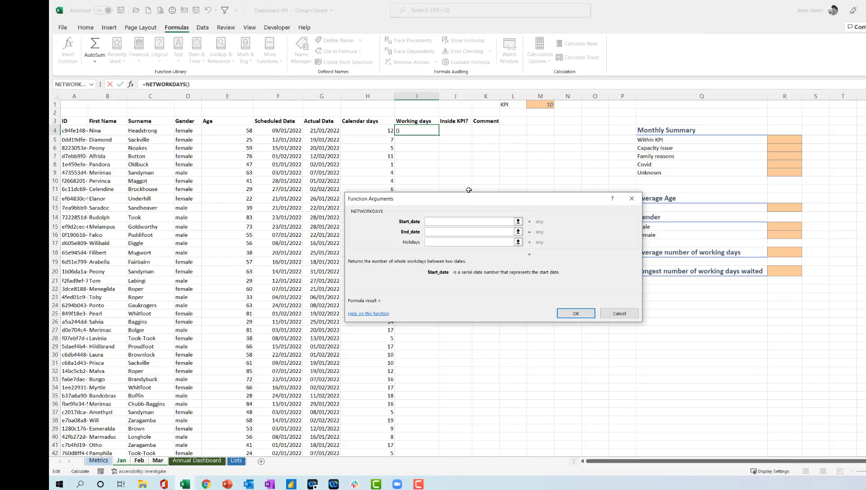
pyautogui.click(285, 130)
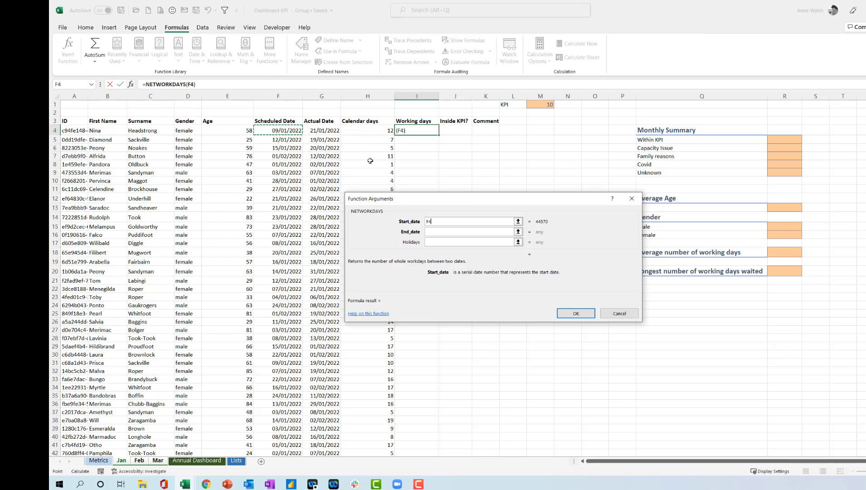
pyautogui.click(438, 231)
pyautogui.click(325, 130)
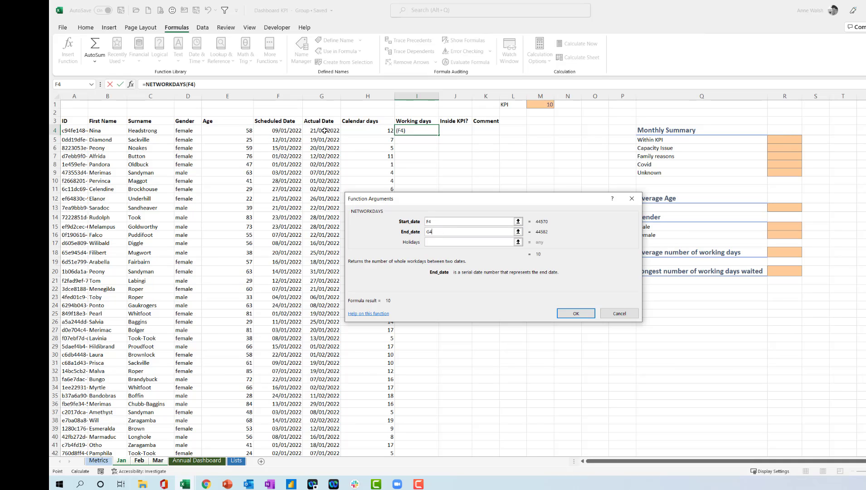
# Step: Set the NETWORKDAYS holidays to the absolute range Lists!$B$4:$B$12, and fill the formula down the Working days column
pyautogui.click(443, 242)
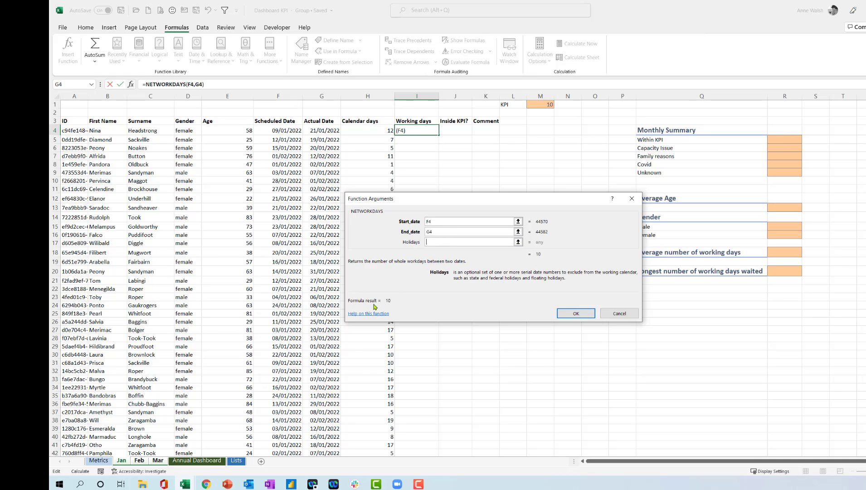
pyautogui.click(238, 462)
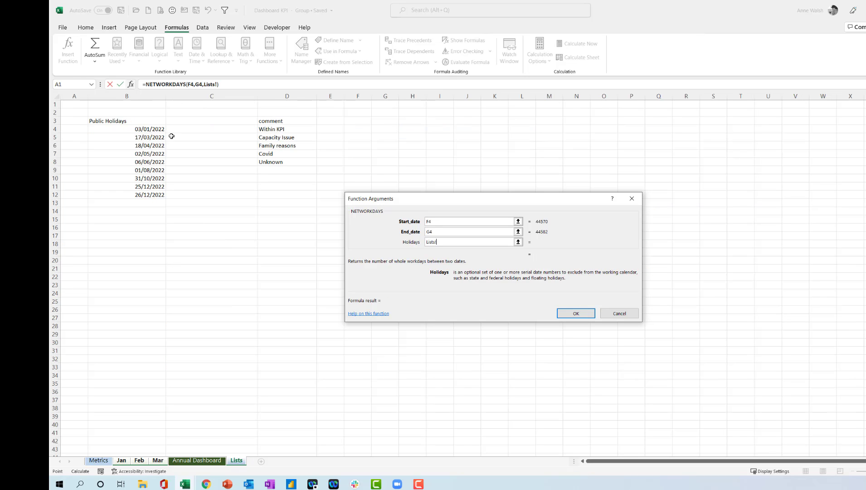
pyautogui.moveTo(151, 128); pyautogui.dragTo(157, 203)
pyautogui.press('F4')
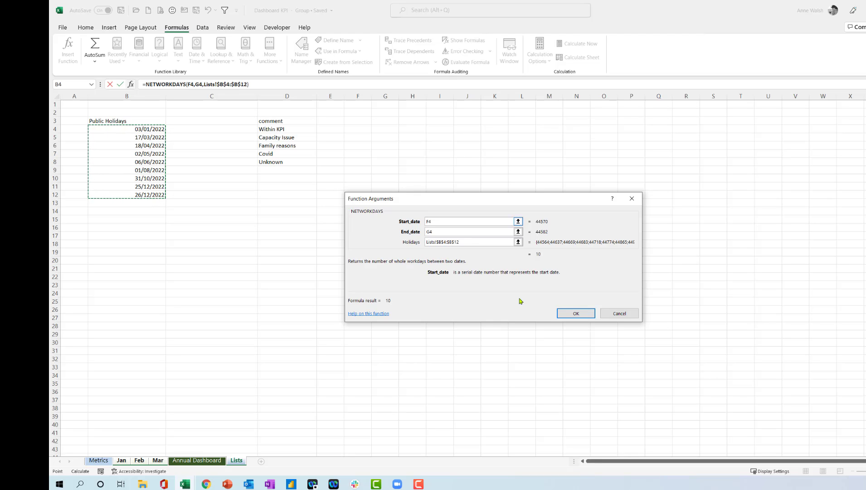
pyautogui.click(576, 313)
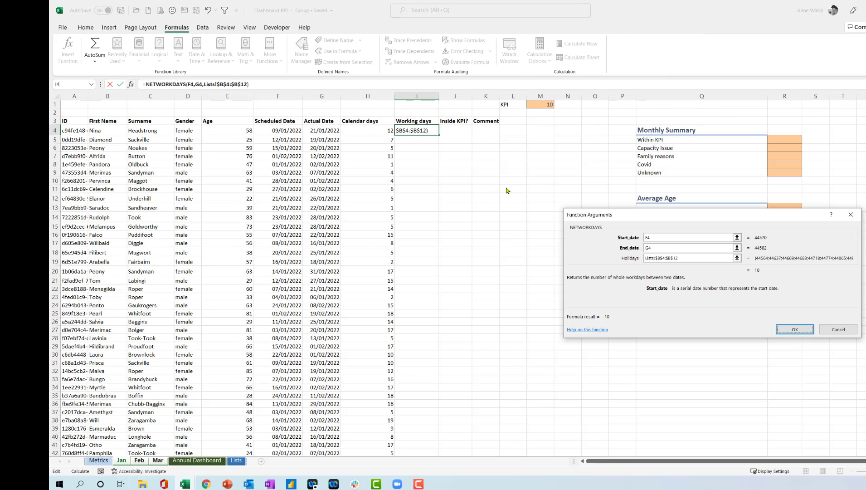
pyautogui.press('Return')
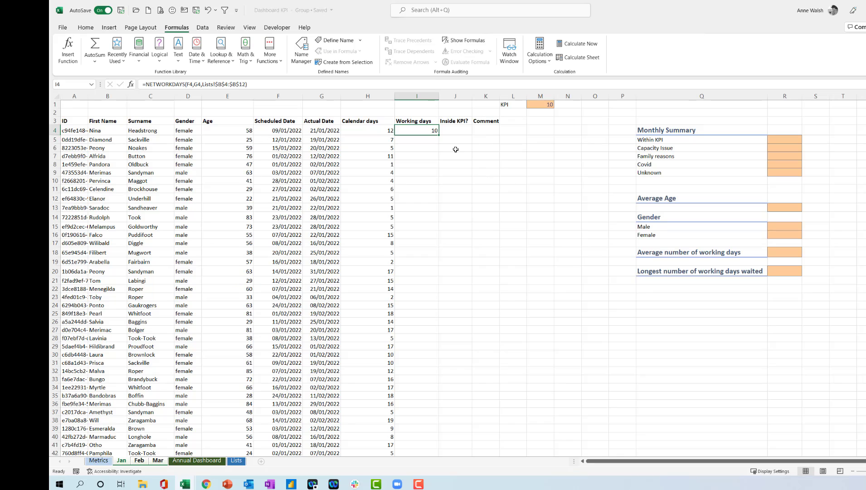
pyautogui.doubleClick(438, 134)
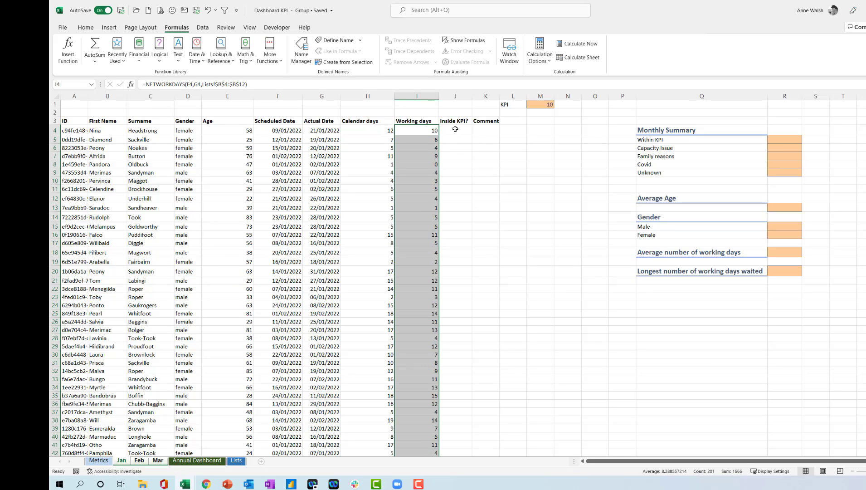
# Step: Widen column J slightly and insert an IF function in J4 with the logical test H4>=$M$1
pyautogui.click(455, 129)
pyautogui.moveTo(474, 96); pyautogui.dragTo(476, 96)
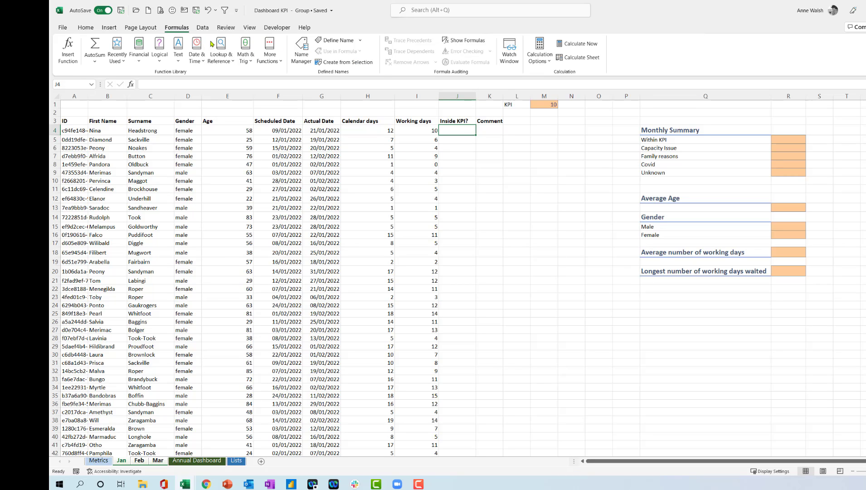
pyautogui.click(162, 64)
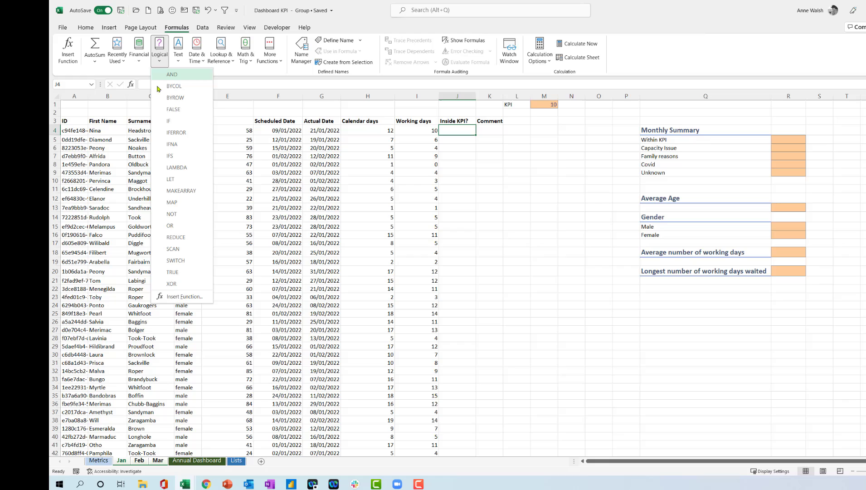
pyautogui.click(168, 121)
pyautogui.moveTo(673, 217); pyautogui.dragTo(532, 217)
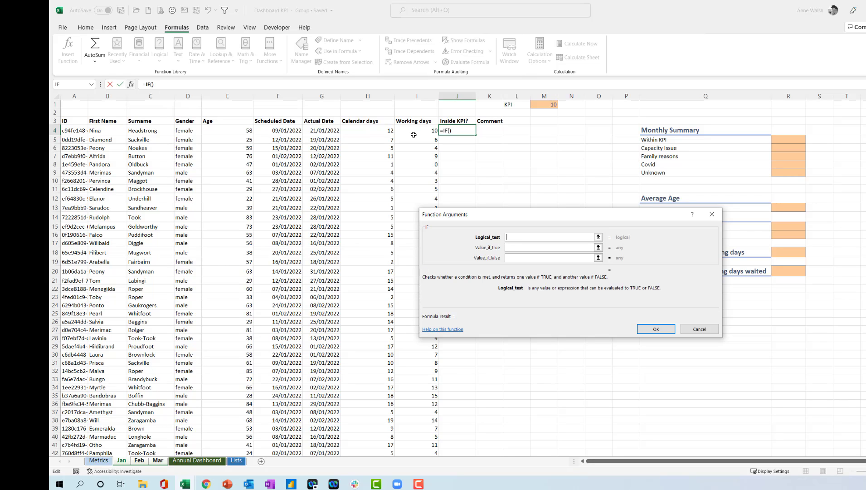
pyautogui.click(375, 131)
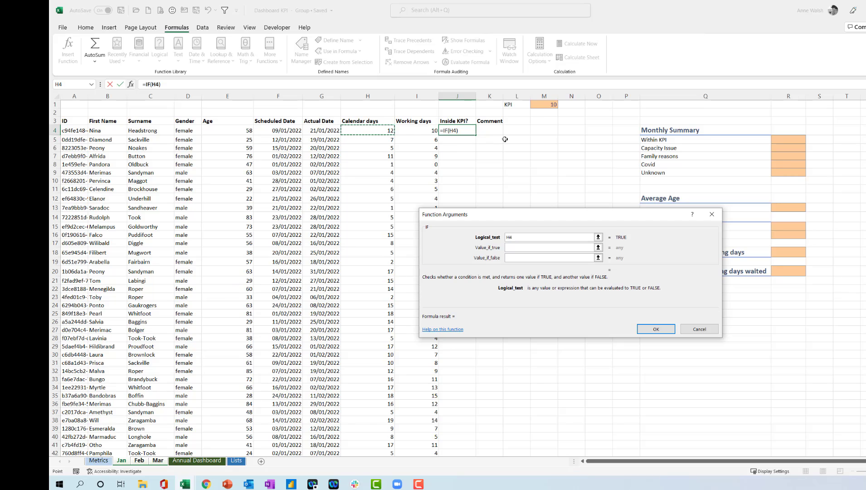
pyautogui.write('>=')
pyautogui.click(554, 106)
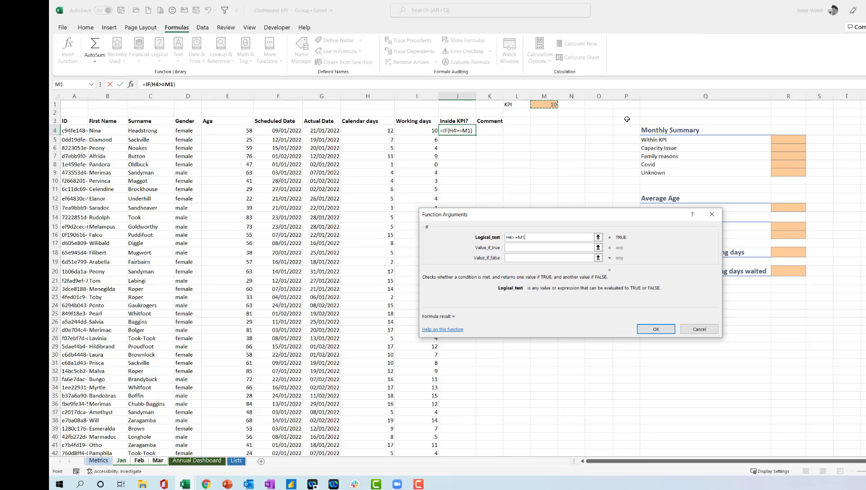
pyautogui.press('F4')
# Step: Complete the IF function with "not wthin kpi" as the true value and "Within KPI" as the false value
pyautogui.click(519, 246)
pyautogui.write('"')
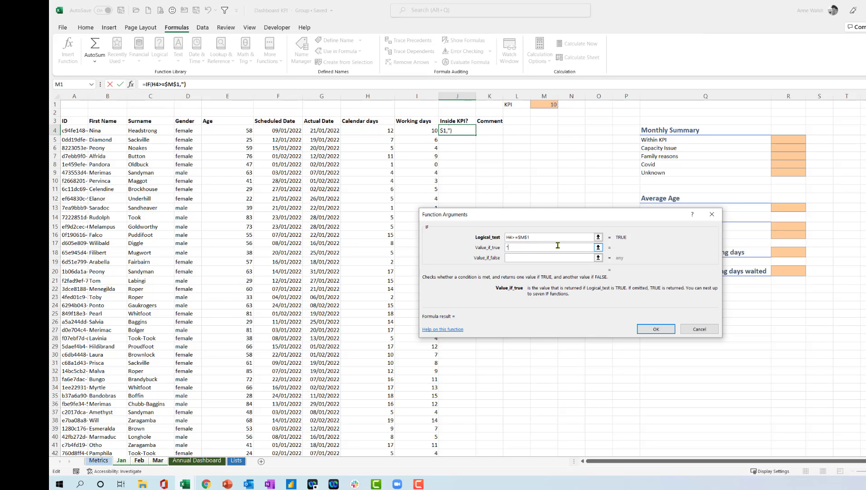
pyautogui.write('not wthin kpi"')
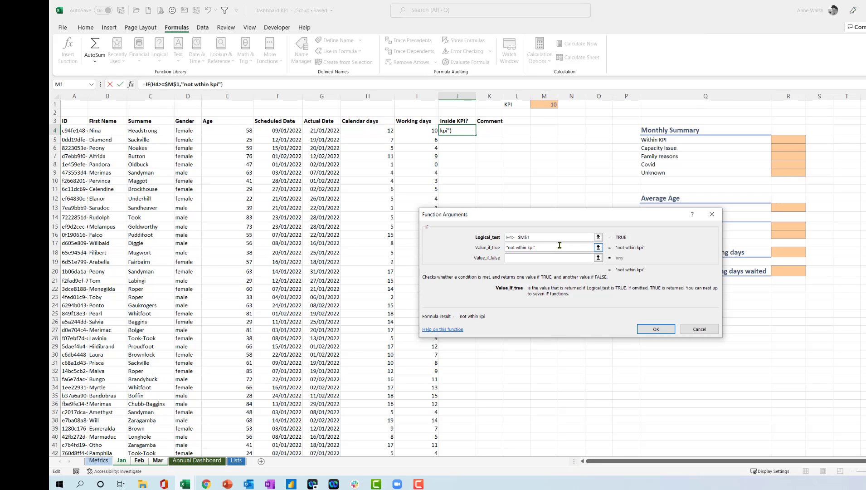
pyautogui.click(547, 257)
pyautogui.write('With')
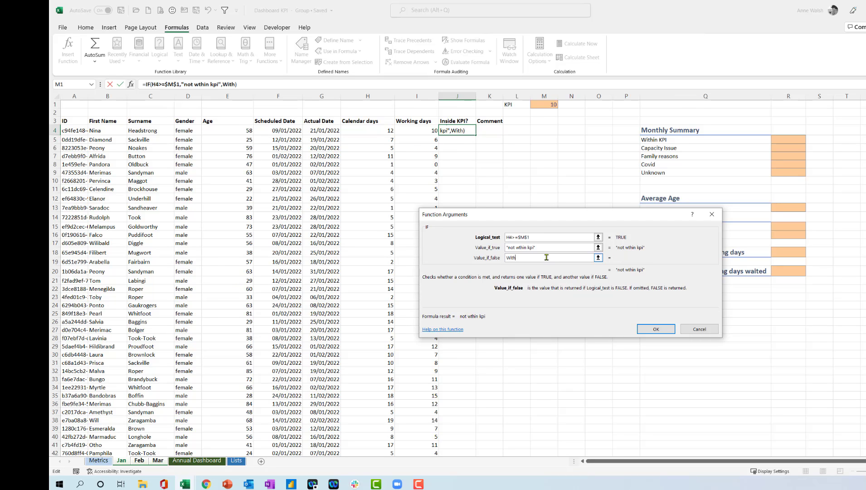
pyautogui.write('in the k')
pyautogui.press('BackSpace')
pyautogui.press('BackSpace')
pyautogui.press('BackSpace')
pyautogui.press('BackSpace')
pyautogui.press('BackSpace')
pyautogui.write('KPI')
pyautogui.click(547, 248)
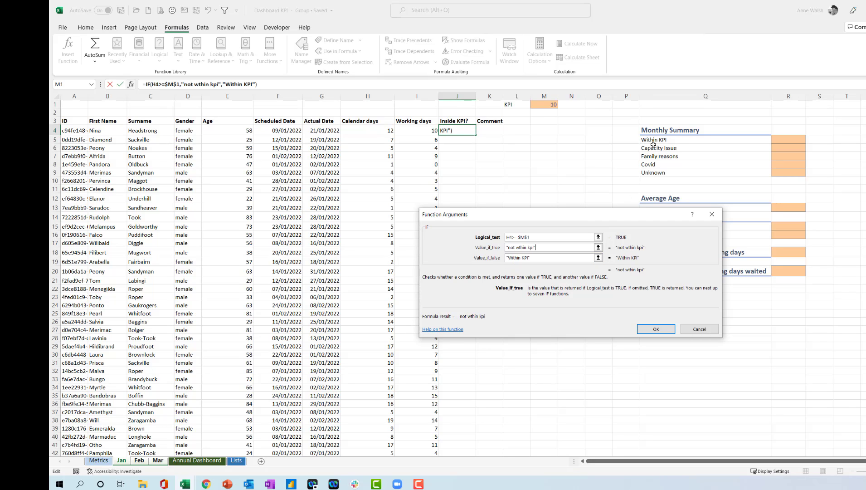
pyautogui.click(659, 332)
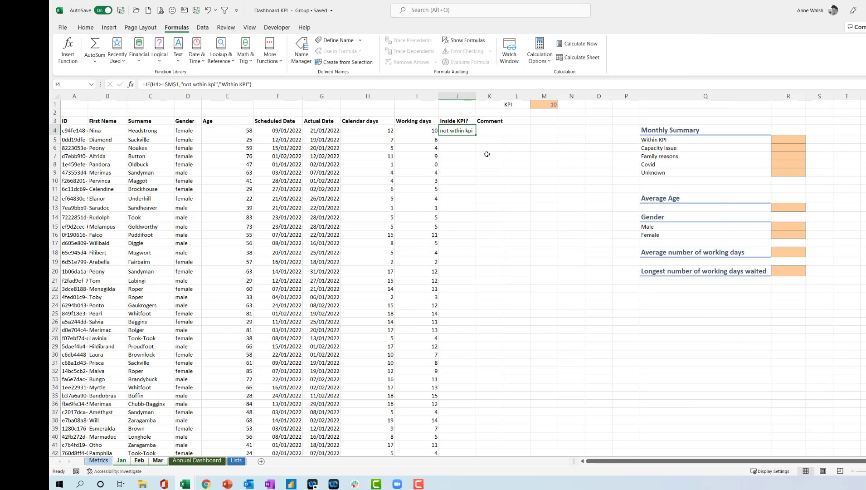
# Step: Correct the true value of the IF function in J4 to "Not within KPI"
pyautogui.click(131, 84)
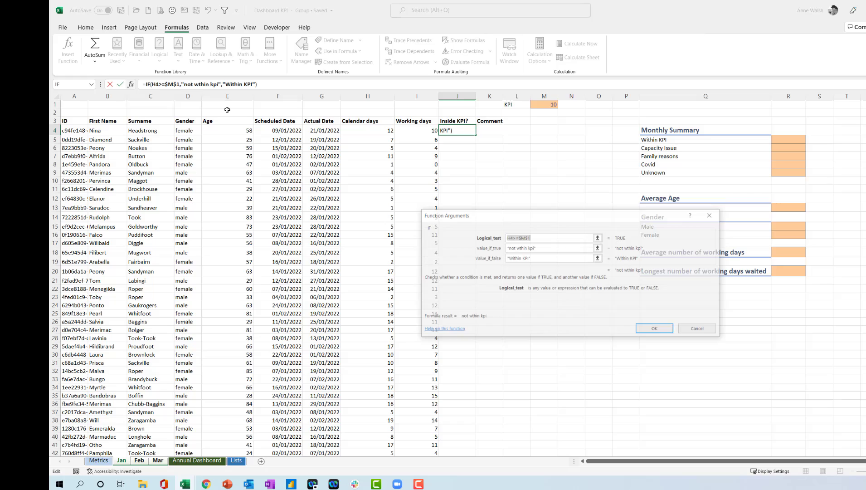
pyautogui.click(519, 248)
pyautogui.write('i')
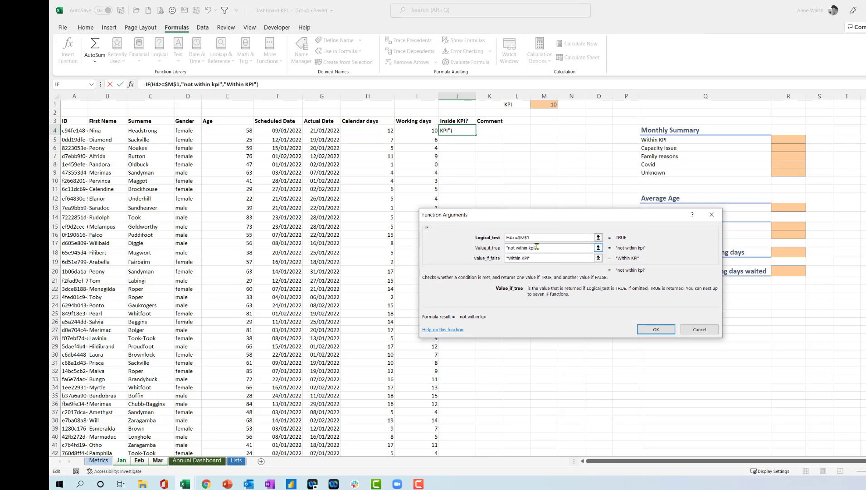
pyautogui.click(511, 248)
pyautogui.press('BackSpace')
pyautogui.write('N')
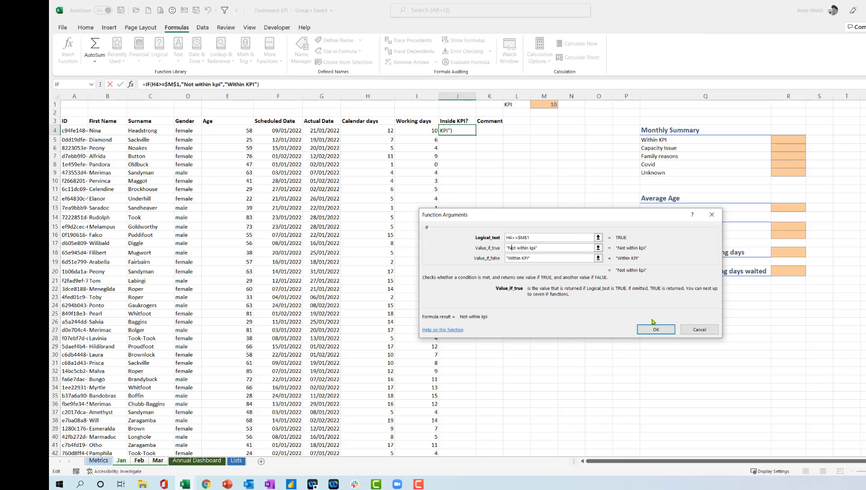
pyautogui.click(537, 248)
pyautogui.press('BackSpace')
pyautogui.press('BackSpace')
pyautogui.press('BackSpace')
pyautogui.write('KPI')
pyautogui.click(649, 332)
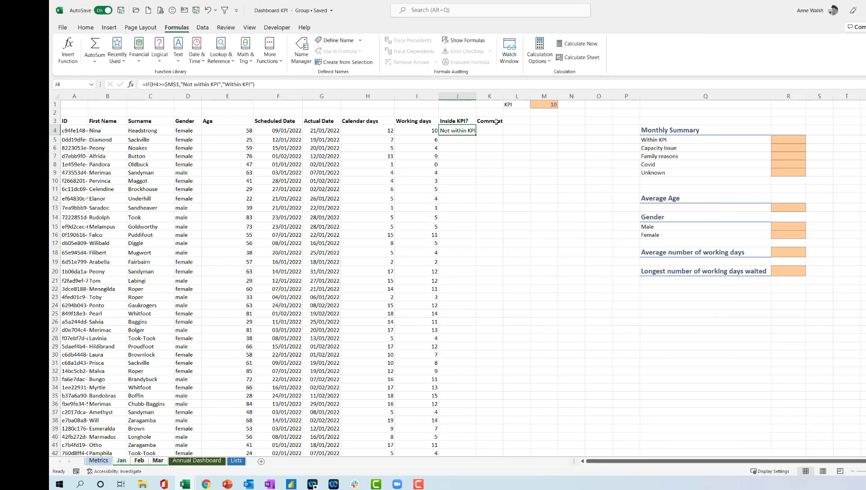
# Step: Fill the IF formula down the Inside KPI? column, and widen columns J and K
pyautogui.moveTo(476, 99); pyautogui.dragTo(482, 99)
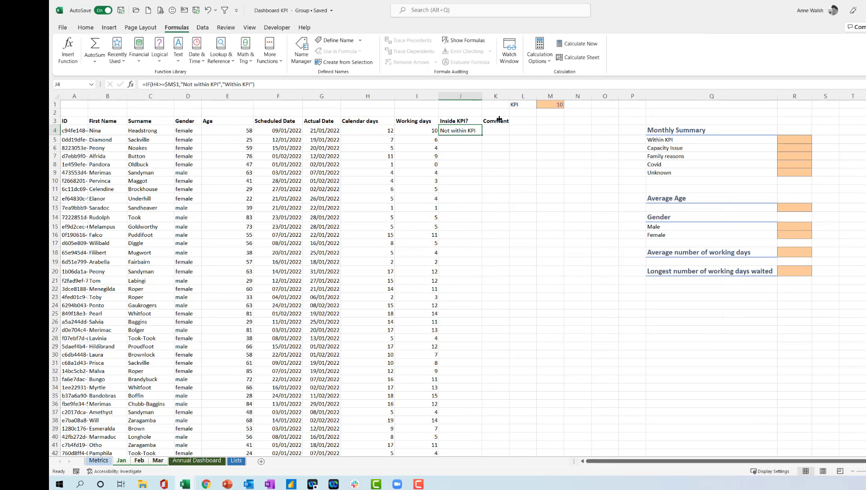
pyautogui.doubleClick(482, 135)
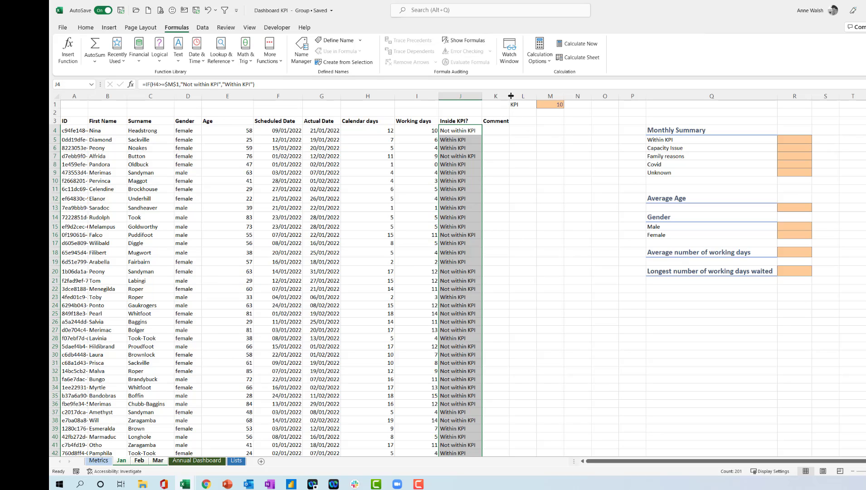
pyautogui.moveTo(512, 95); pyautogui.dragTo(532, 96)
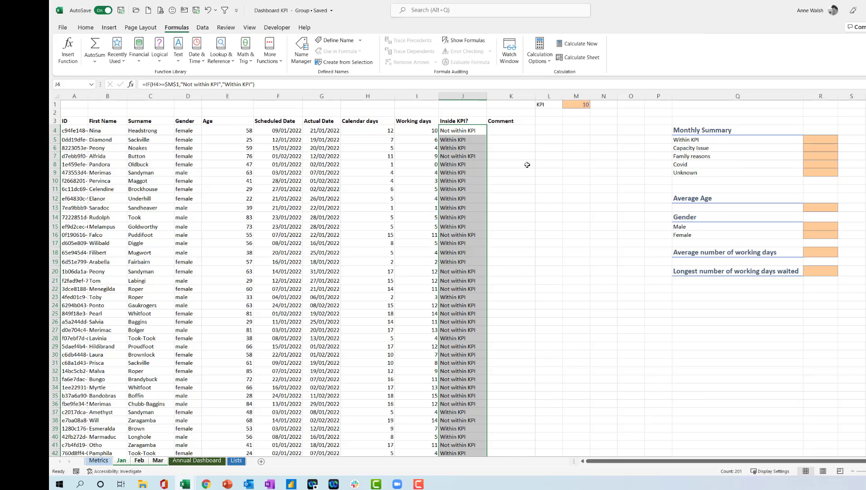
pyautogui.click(516, 130)
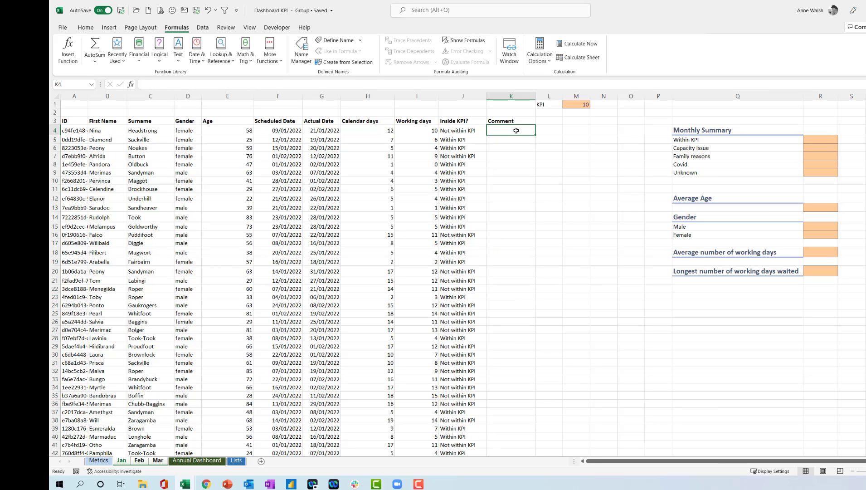
pyautogui.hotkey('ctrl', 'shift', 'Down')
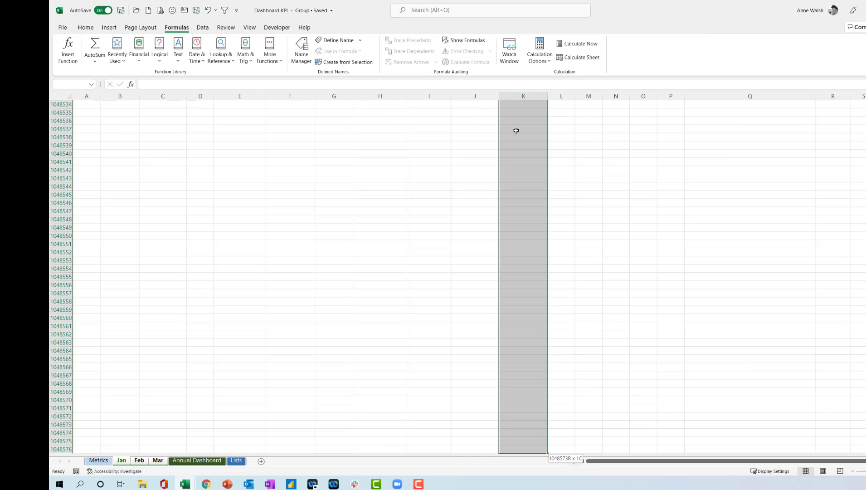
pyautogui.click(203, 28)
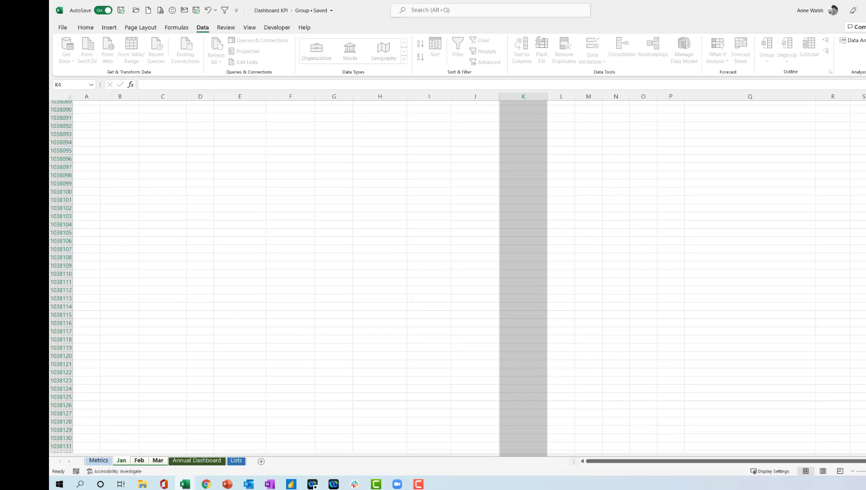
pyautogui.hotkey('ctrl', 'BackSpace')
pyautogui.click(527, 131)
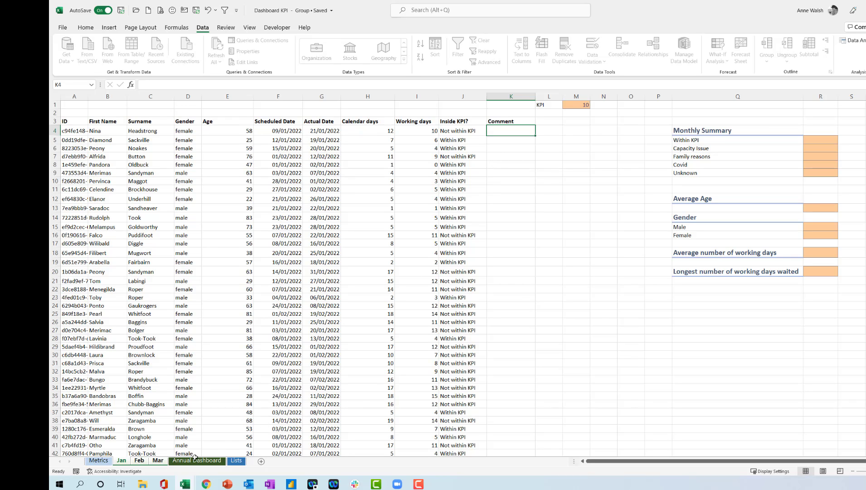
# Step: Ungroup the Jan, Feb and Mar sheets and check the calculated columns on the Feb and Mar sheets
pyautogui.rightClick(158, 462)
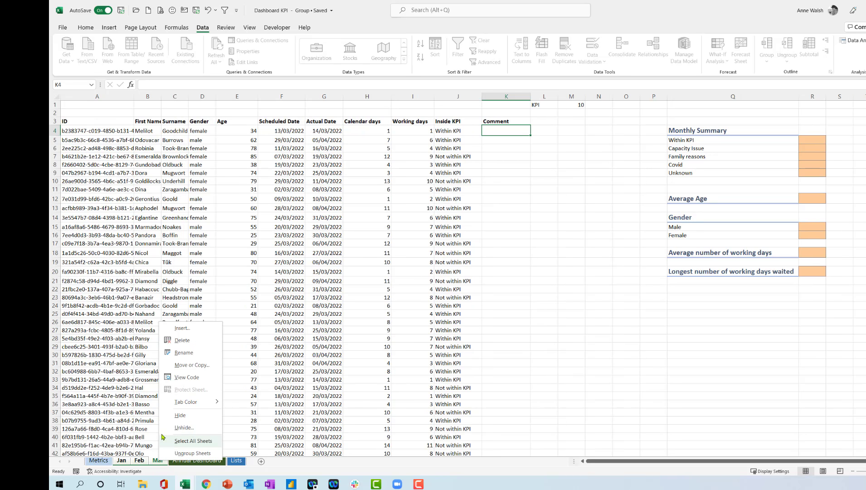
pyautogui.click(121, 460)
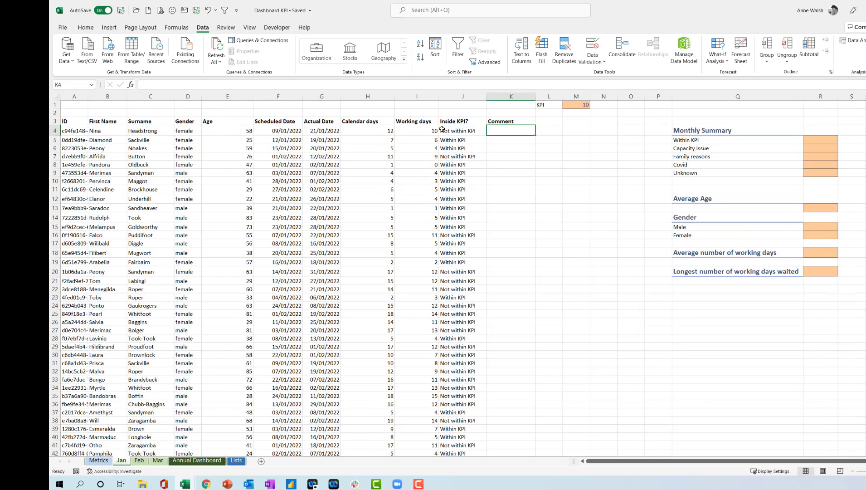
pyautogui.click(139, 460)
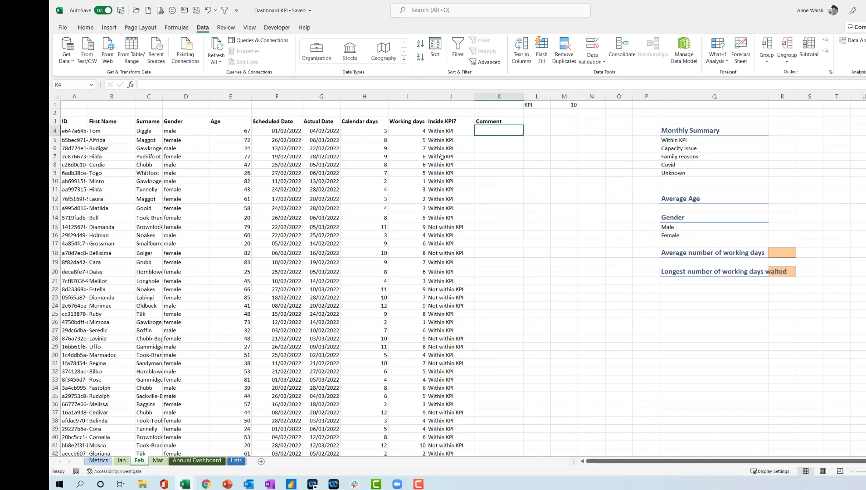
pyautogui.click(379, 135)
pyautogui.click(405, 132)
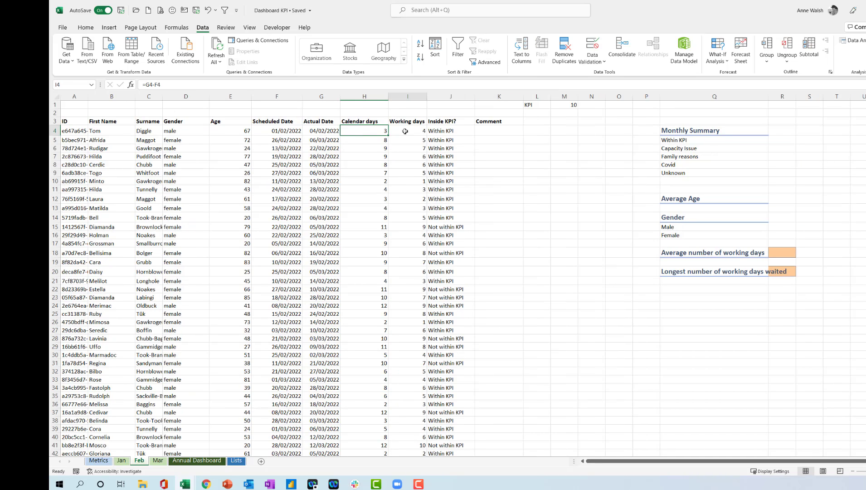
pyautogui.click(158, 462)
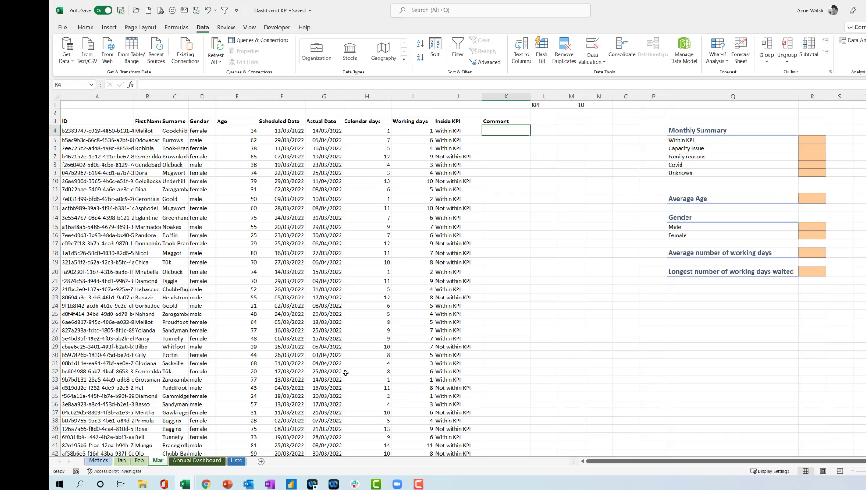
# Step: Review the comment options on the Lists sheet and select the Jan sheet's Comment column from K4 down
pyautogui.click(240, 462)
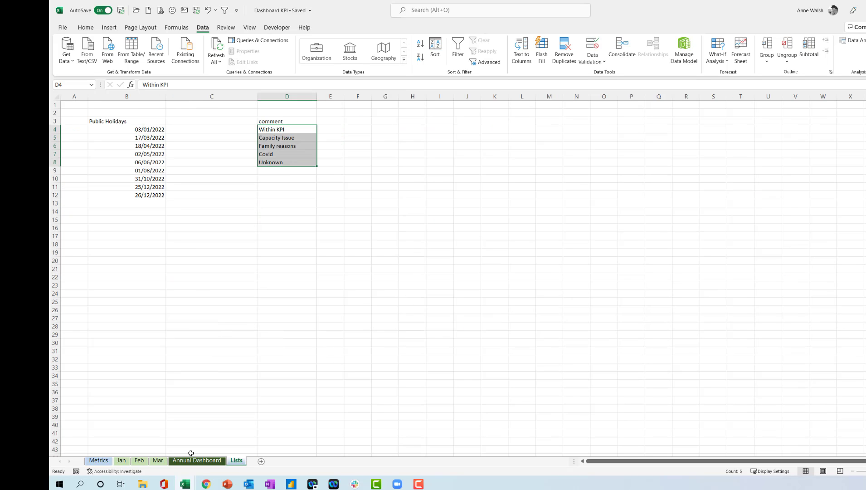
pyautogui.click(122, 460)
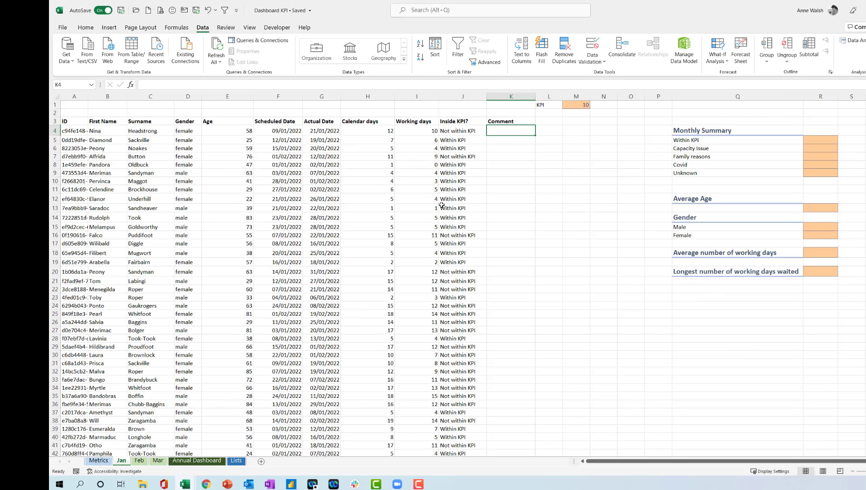
pyautogui.hotkey('ctrl', 'shift', 'Down')
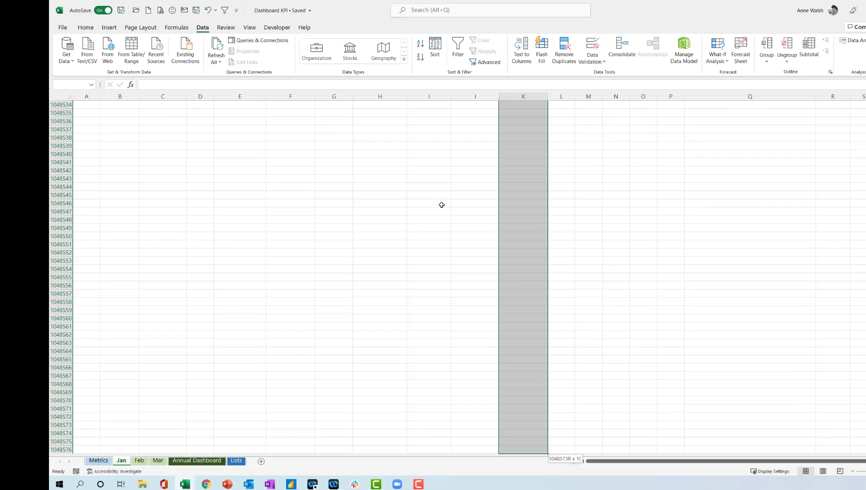
pyautogui.click(601, 63)
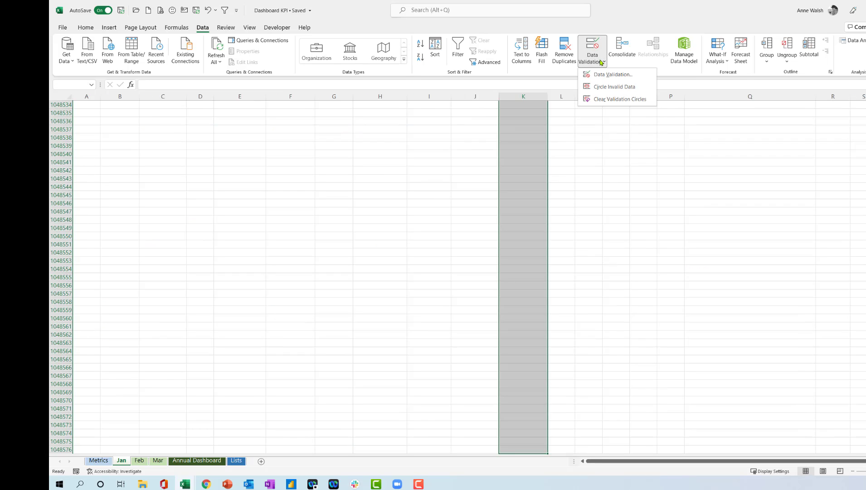
pyautogui.click(603, 72)
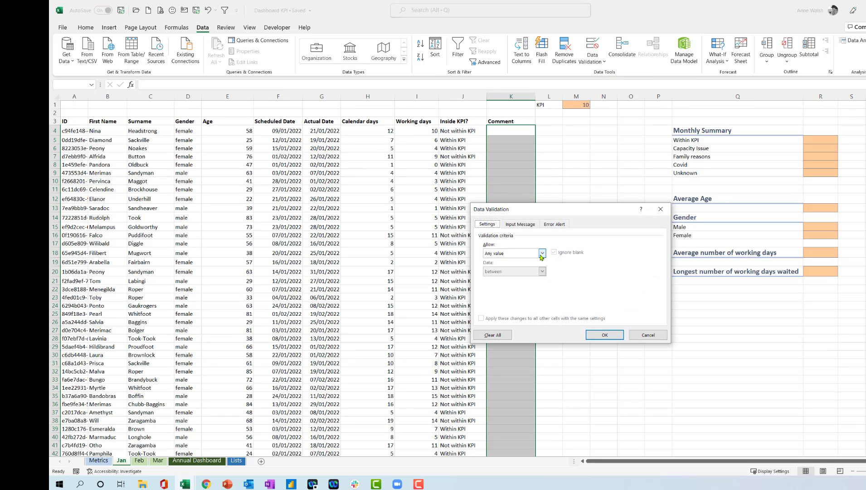
pyautogui.click(542, 253)
pyautogui.click(510, 279)
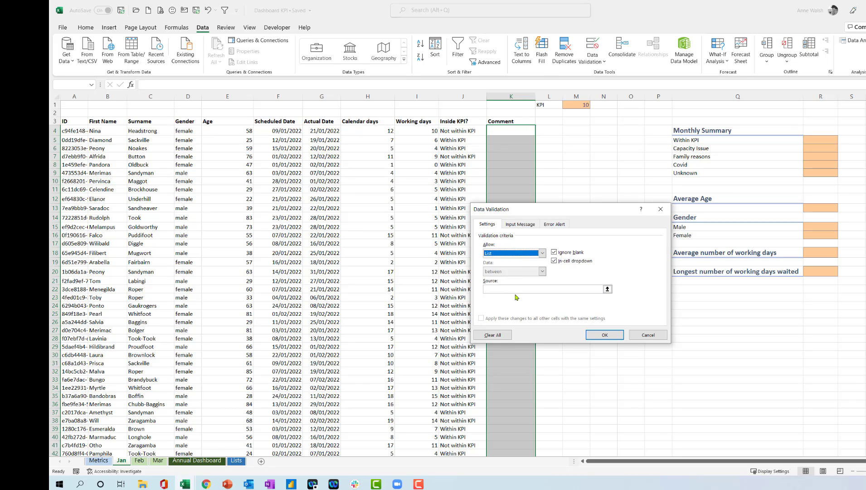
pyautogui.click(515, 288)
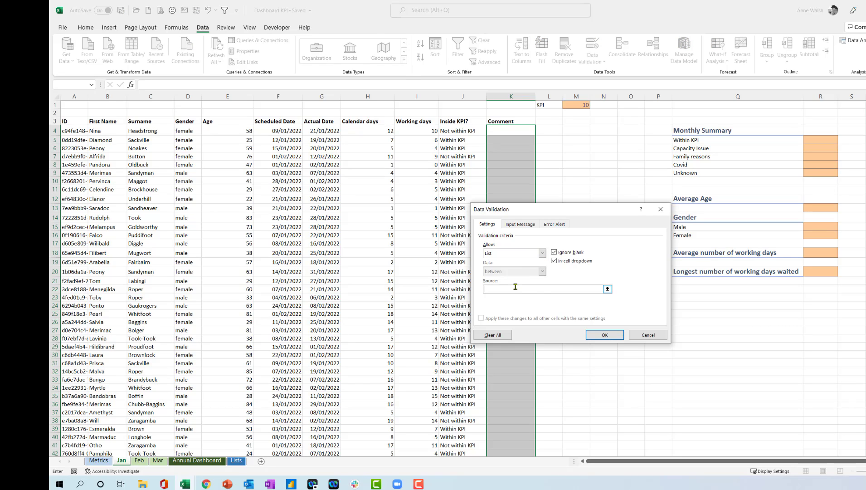
pyautogui.click(658, 338)
# Step: Convert the comment list in D3:D8 on the Lists sheet into a table with headers
pyautogui.click(236, 460)
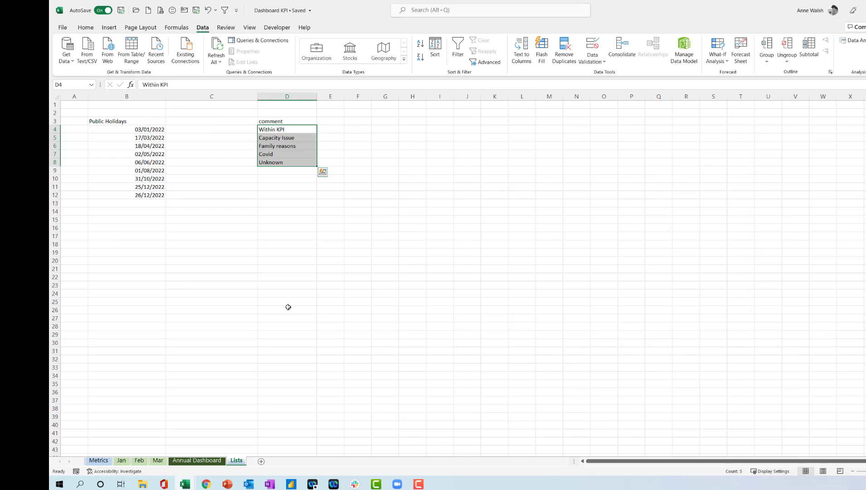
pyautogui.moveTo(279, 128); pyautogui.dragTo(281, 163)
pyautogui.moveTo(282, 122); pyautogui.dragTo(282, 163)
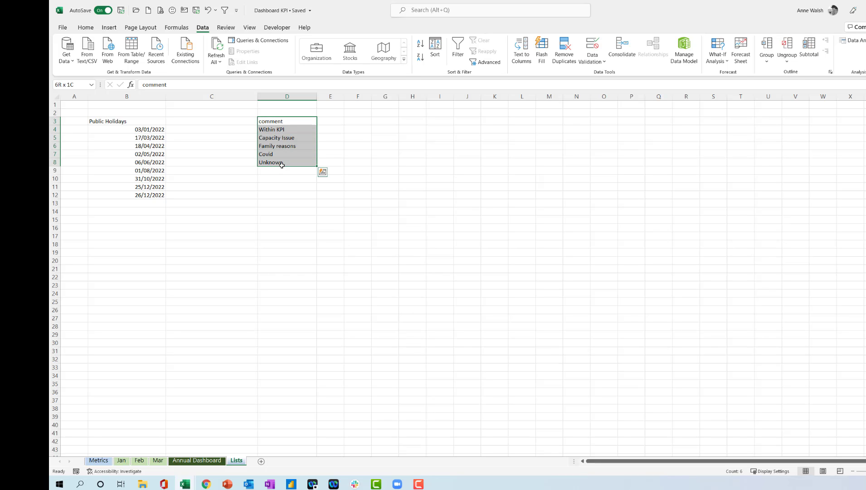
pyautogui.click(110, 28)
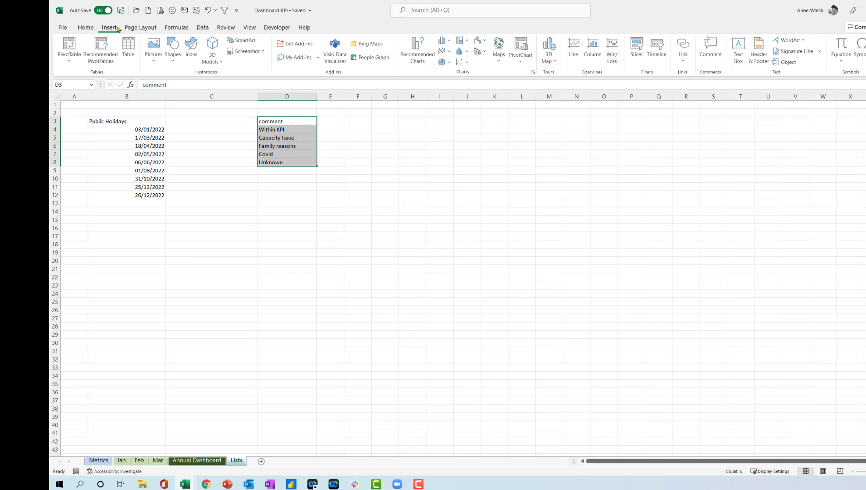
pyautogui.click(129, 47)
pyautogui.click(539, 297)
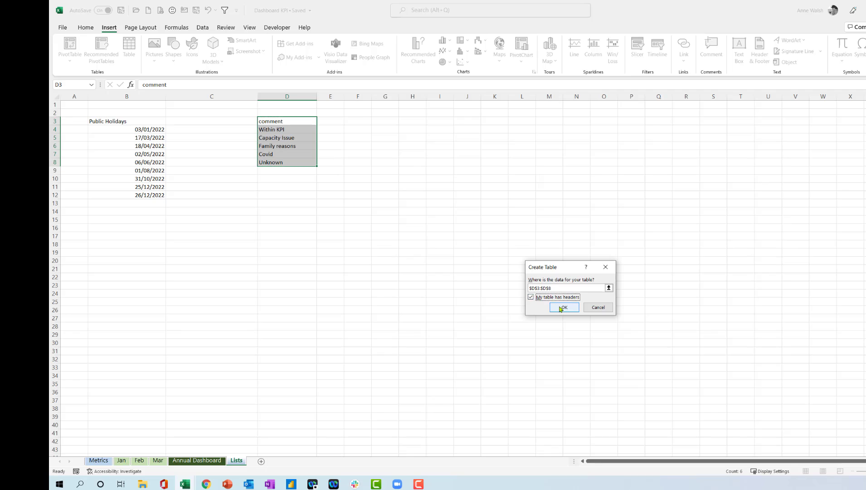
pyautogui.click(561, 308)
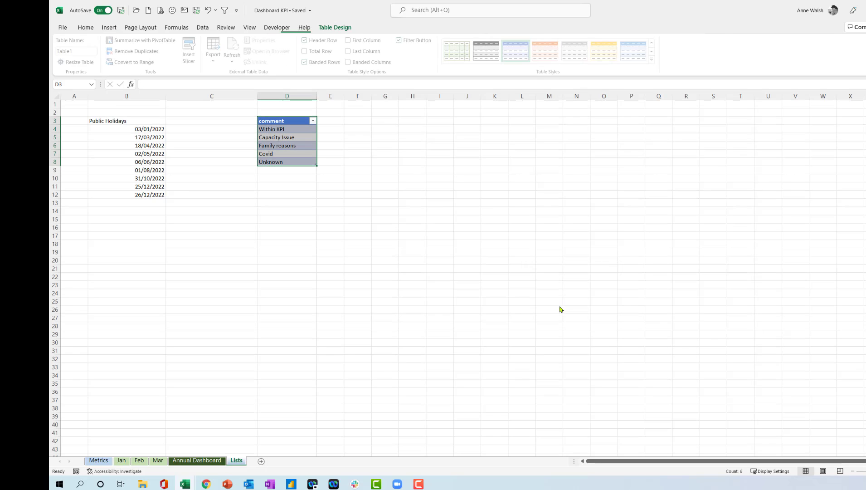
# Step: Give the comment list on the Lists sheet the range name Comment
pyautogui.click(85, 84)
pyautogui.write('Comment')
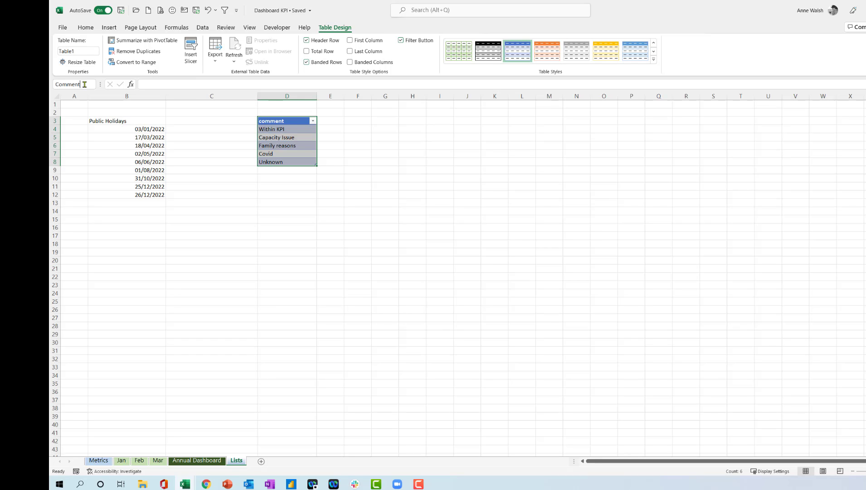
pyautogui.press('Return')
# Step: Apply List data validation to the Jan sheet's selected Comment cells with the named range =Comment as the source
pyautogui.click(121, 461)
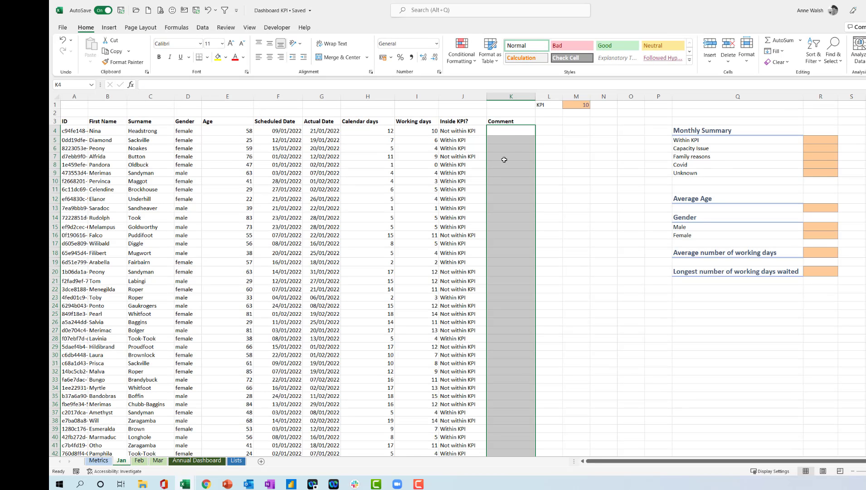
pyautogui.click(203, 27)
pyautogui.click(595, 63)
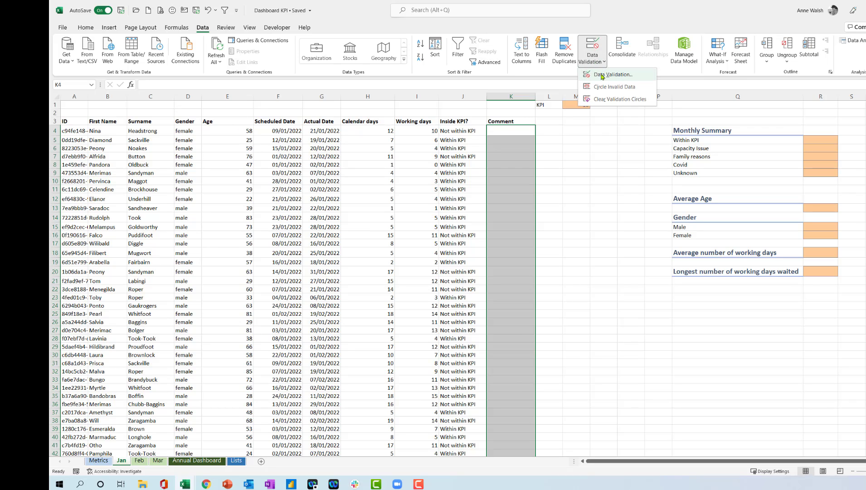
pyautogui.click(612, 75)
pyautogui.click(539, 253)
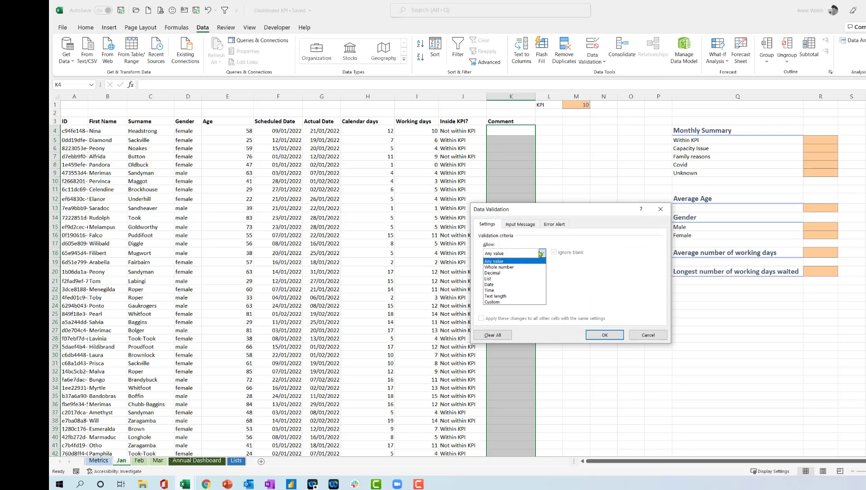
pyautogui.click(508, 282)
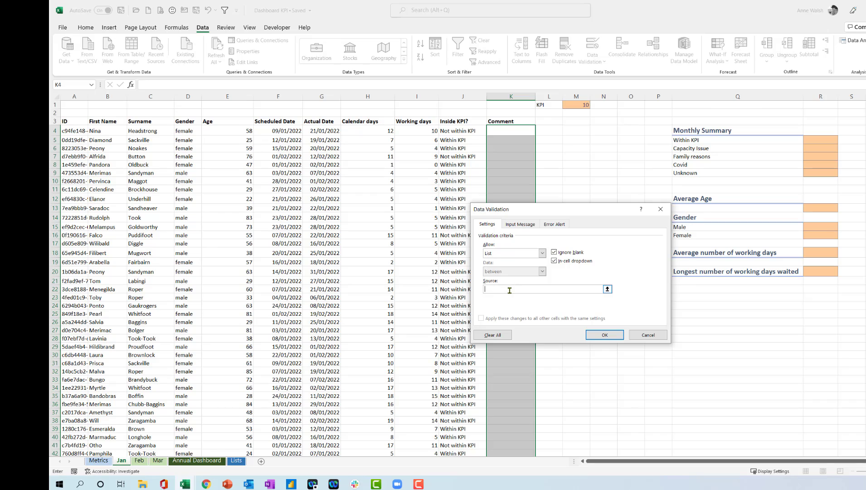
pyautogui.press('F3')
pyautogui.click(530, 255)
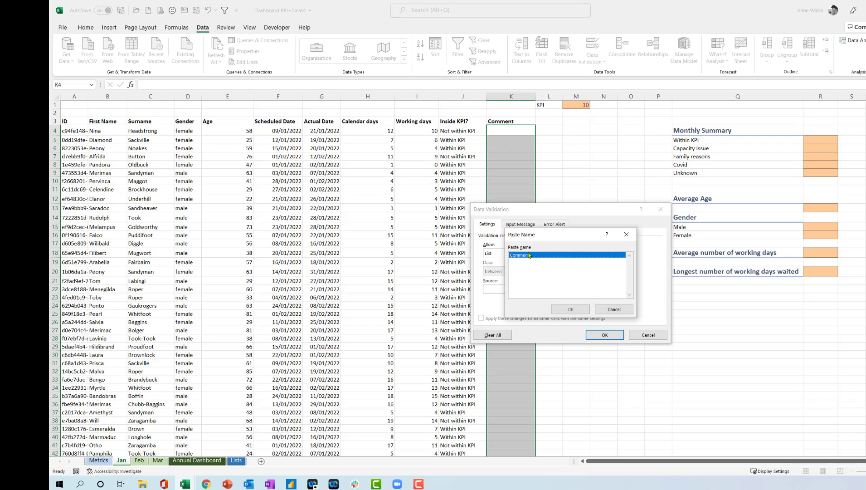
pyautogui.click(573, 310)
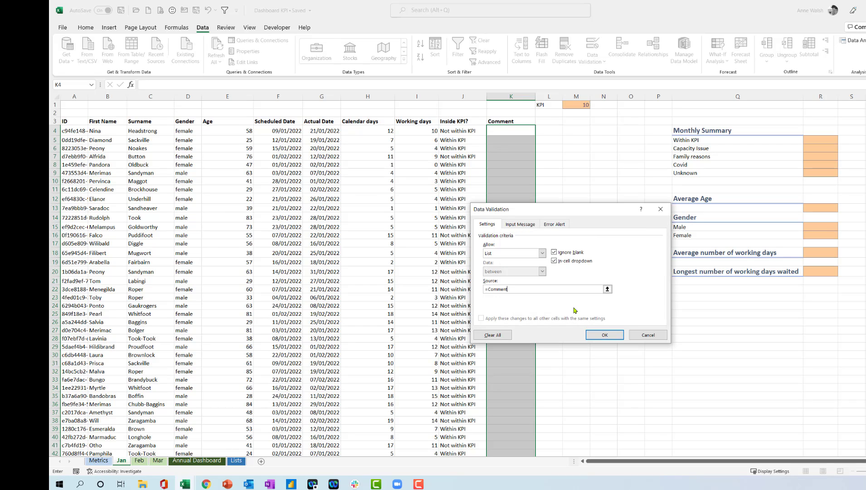
pyautogui.click(604, 334)
# Step: Widen the Comment column K slightly on the Mar sheet
pyautogui.click(520, 148)
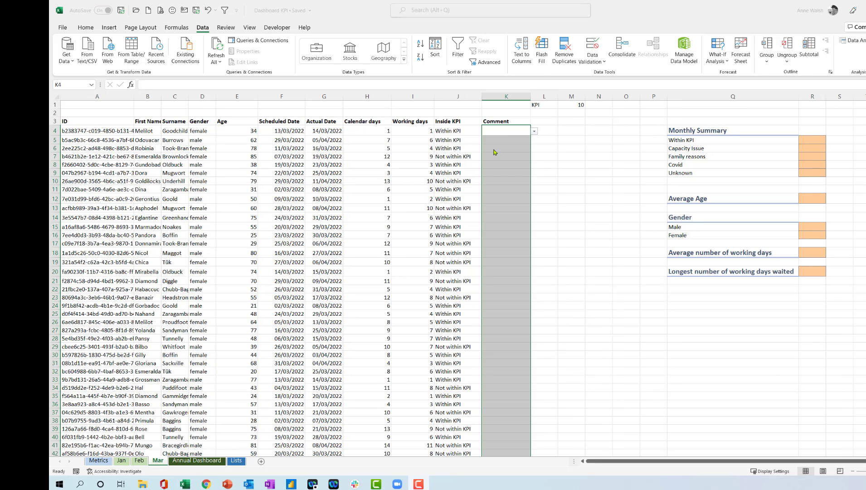
pyautogui.click(505, 131)
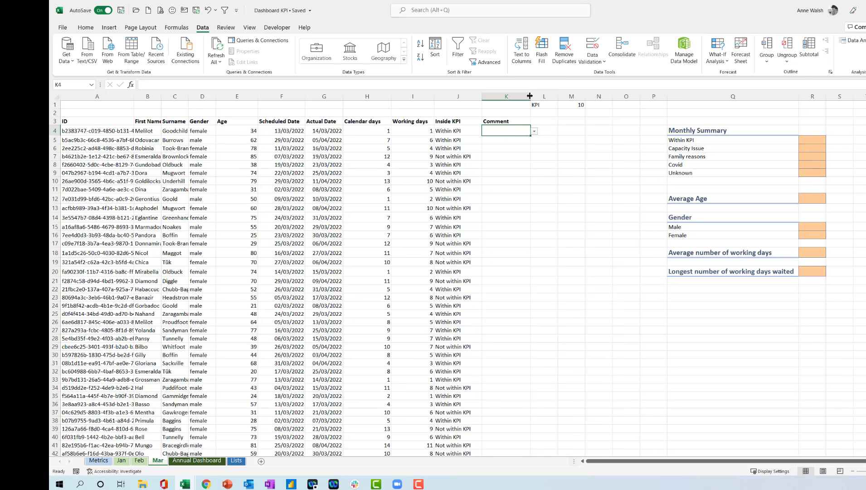
pyautogui.moveTo(529, 97); pyautogui.dragTo(543, 96)
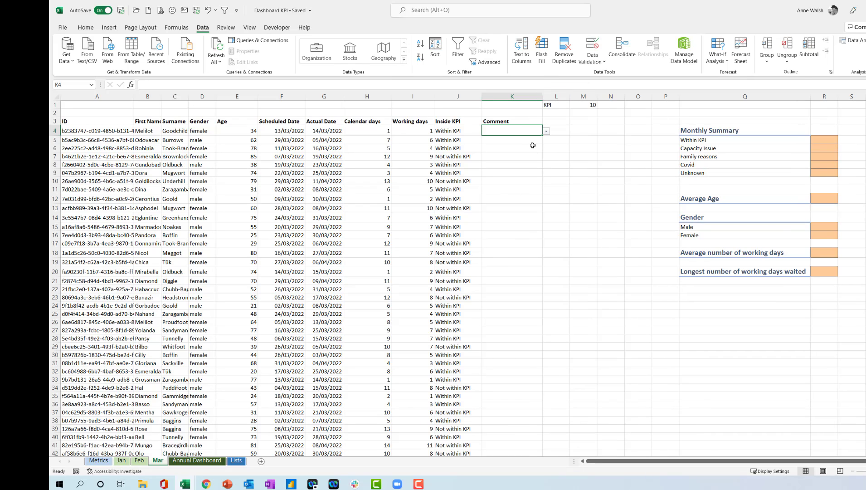